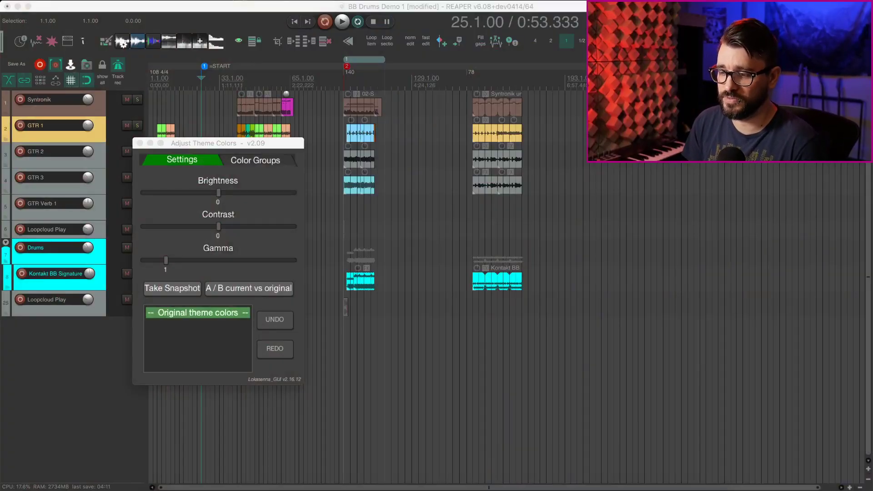
drag(224, 143, 204, 122)
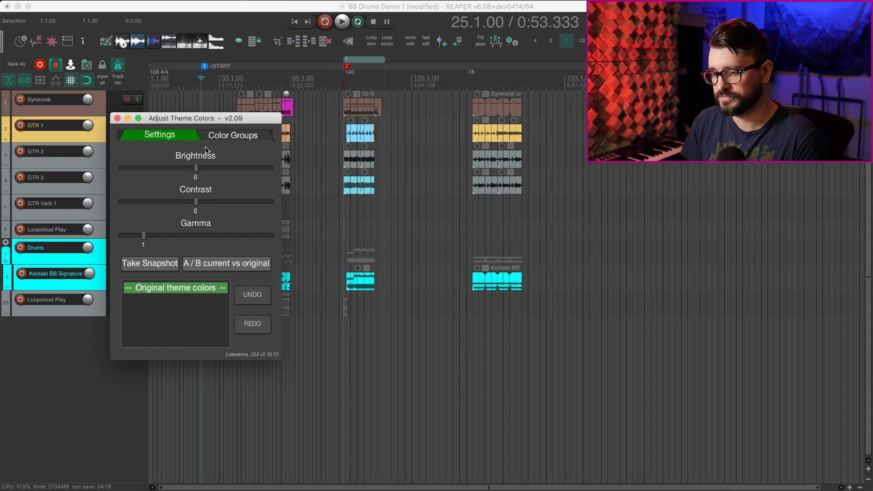
key(question)
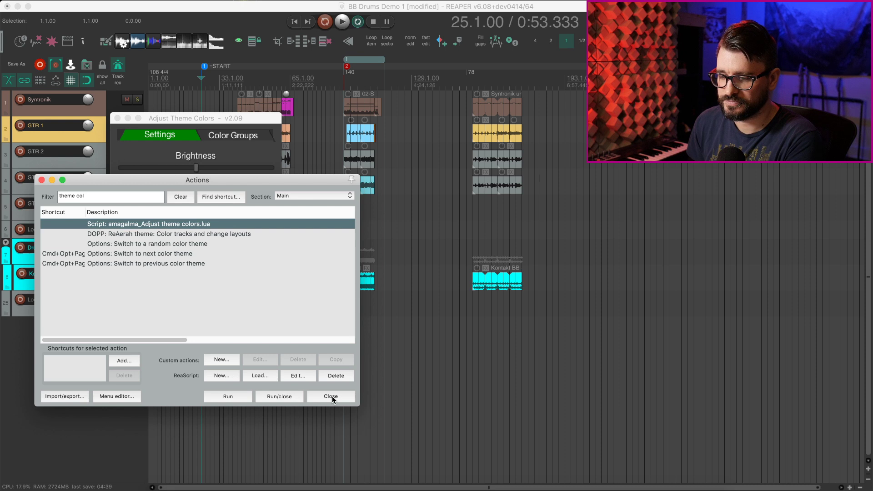
click(676, 472)
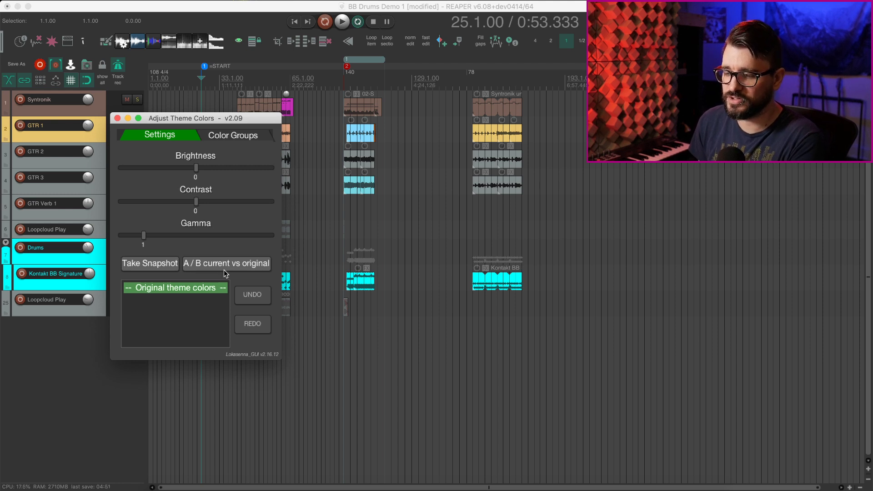
click(229, 137)
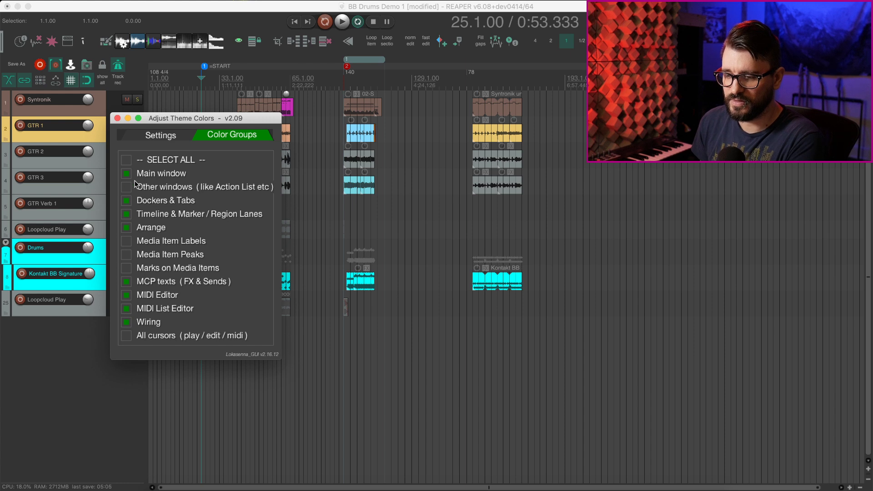
click(156, 137)
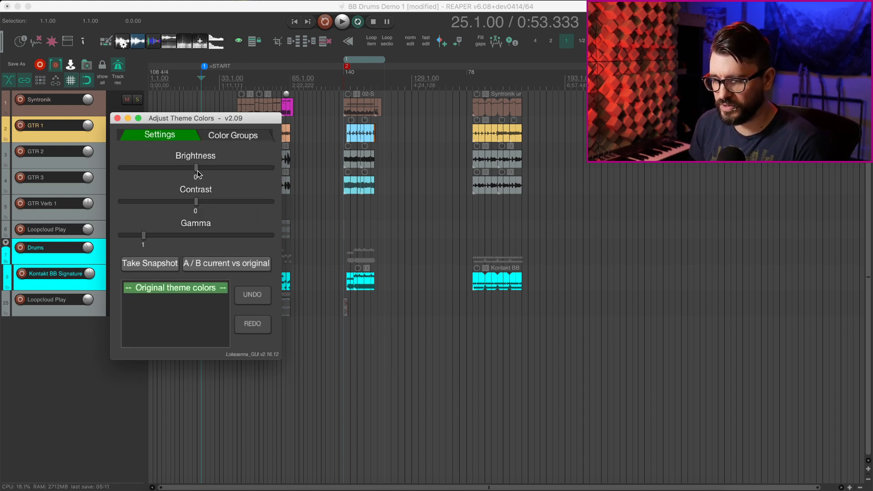
drag(197, 173, 226, 171)
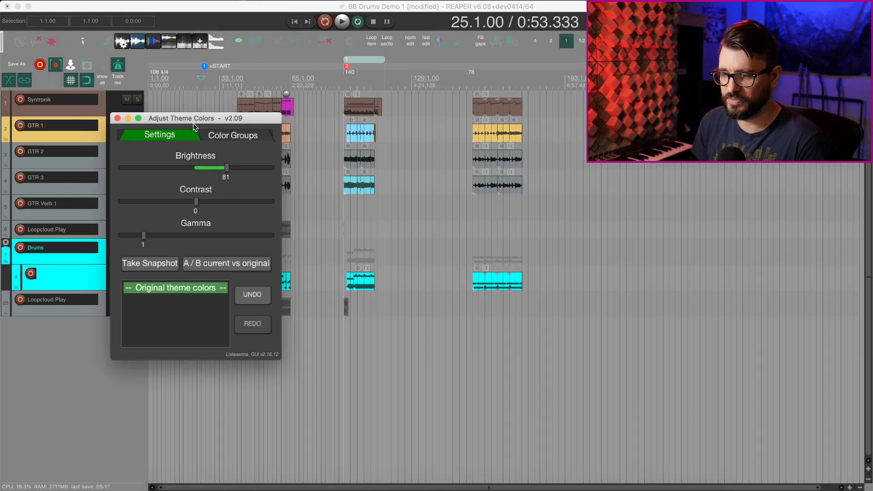
mouse_move(195, 127)
mouse_down()
mouse_move(400, 146)
mouse_move(315, 129)
mouse_move(201, 123)
mouse_up()
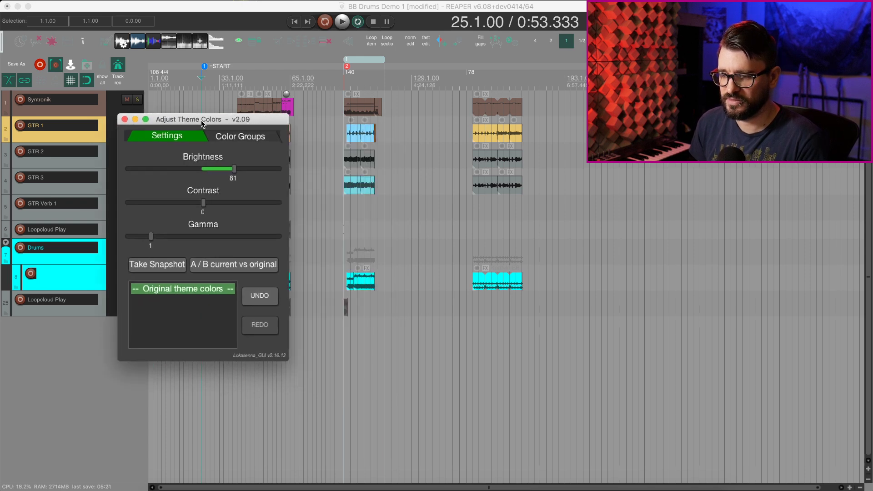
click(265, 300)
click(265, 300)
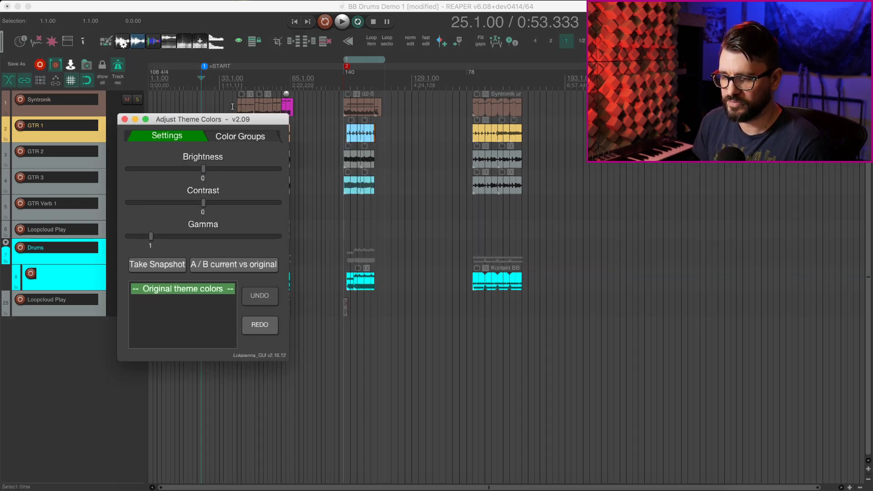
Restrict the colour adjustment to the Arrange colour group only.
click(241, 141)
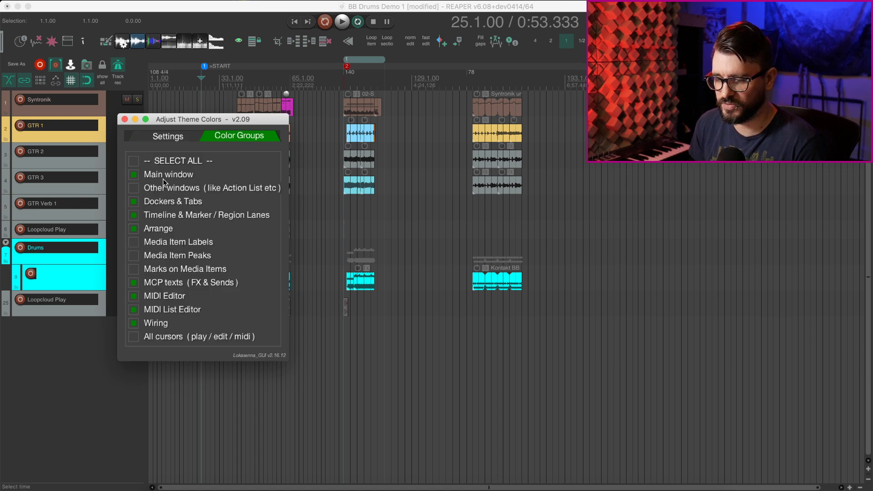
double_click(137, 162)
click(134, 230)
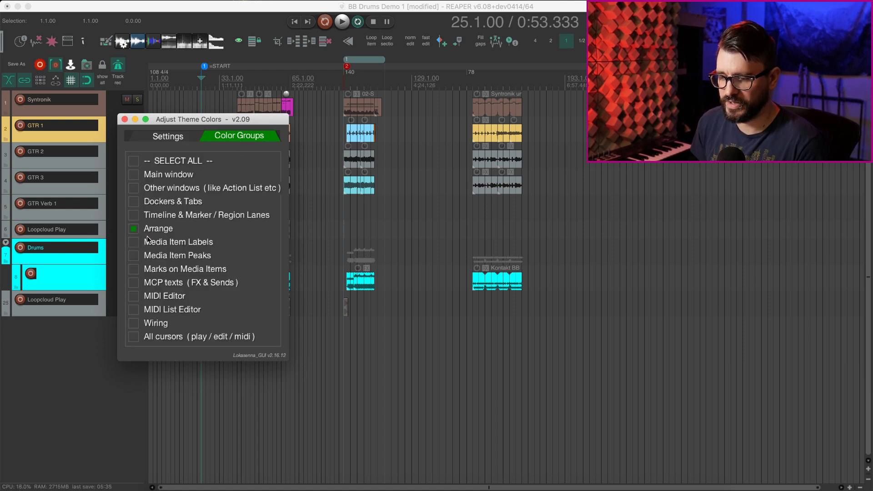
click(167, 136)
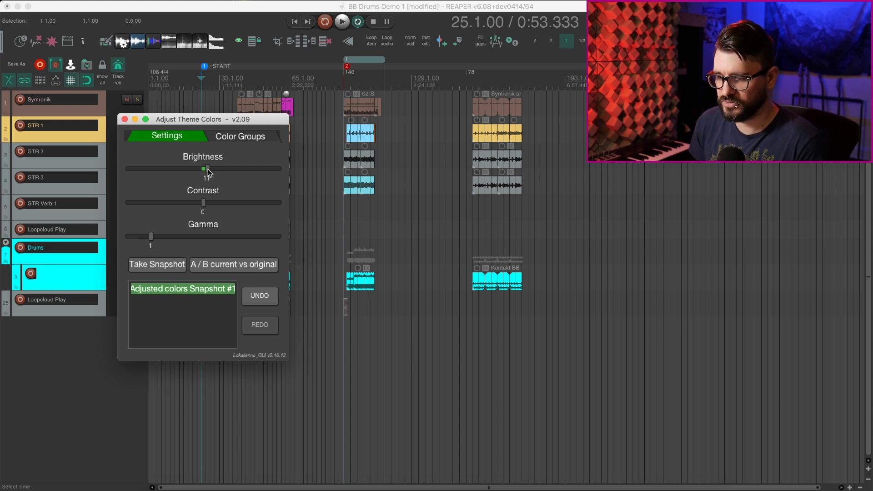
Set Arrange Brightness 132, Contrast 83 and Gamma 1.06 for a light grey background.
drag(204, 168, 221, 175)
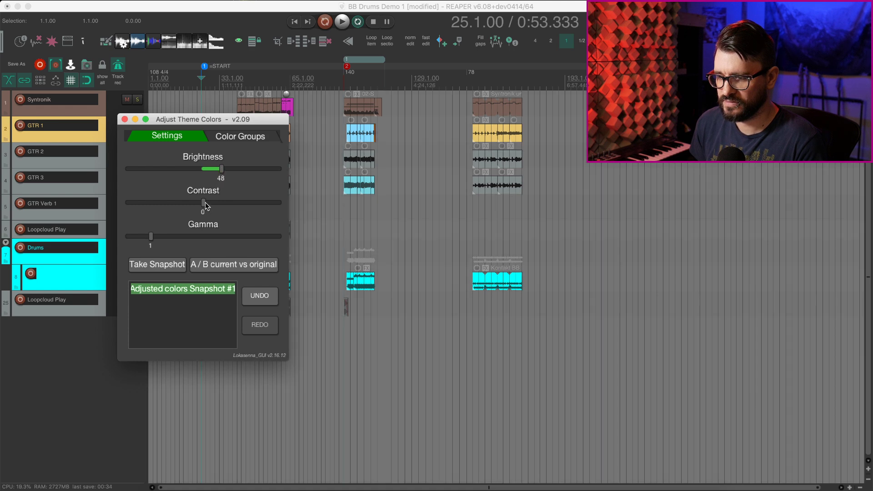
drag(205, 205, 214, 208)
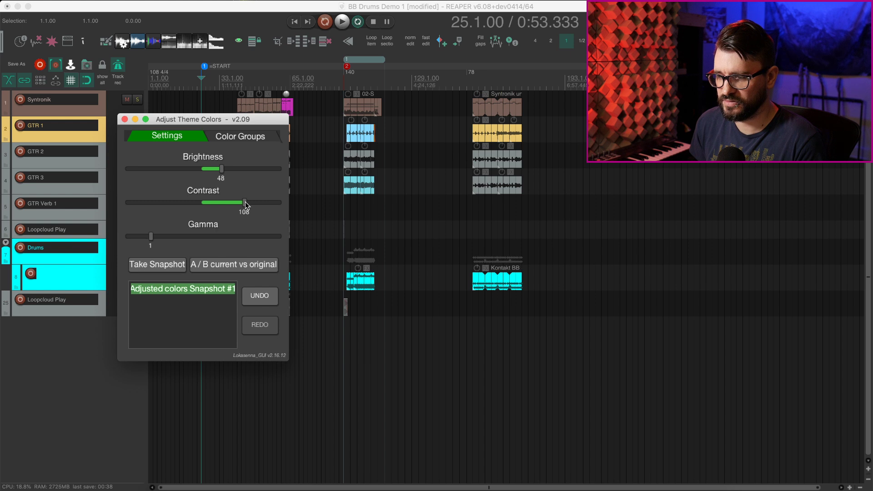
drag(167, 196, 213, 207)
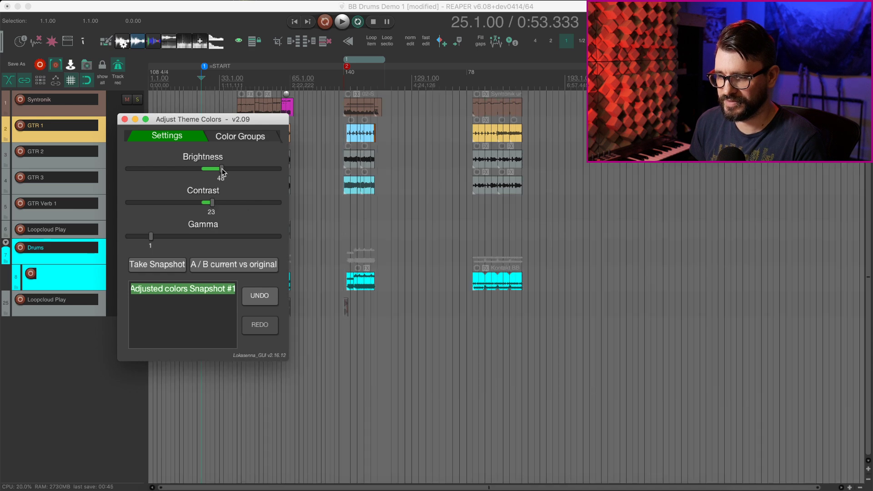
drag(145, 237, 241, 232)
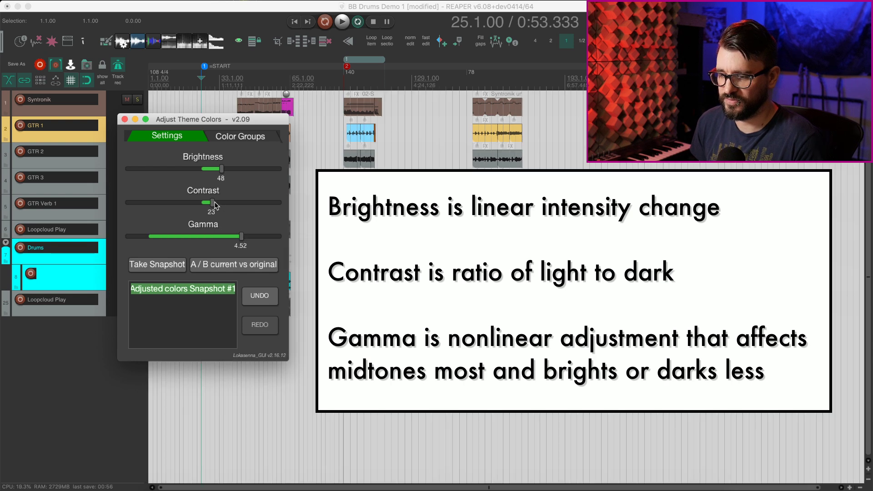
drag(213, 203, 154, 203)
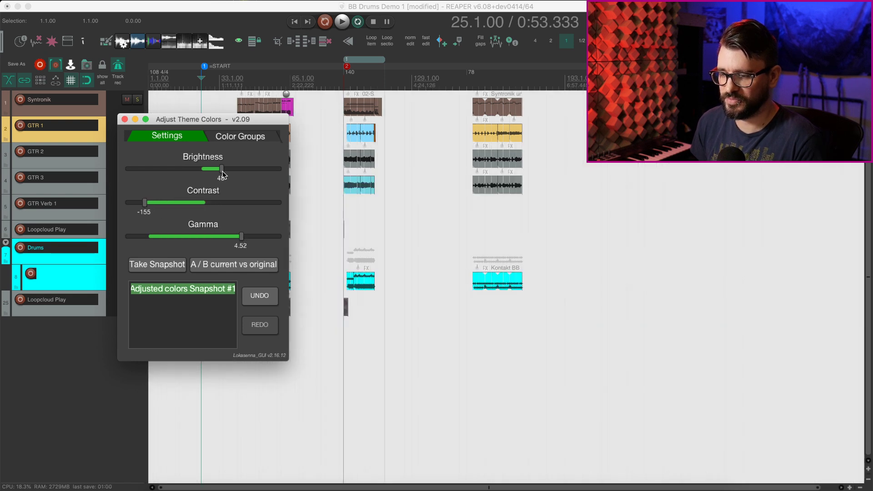
drag(221, 169, 145, 169)
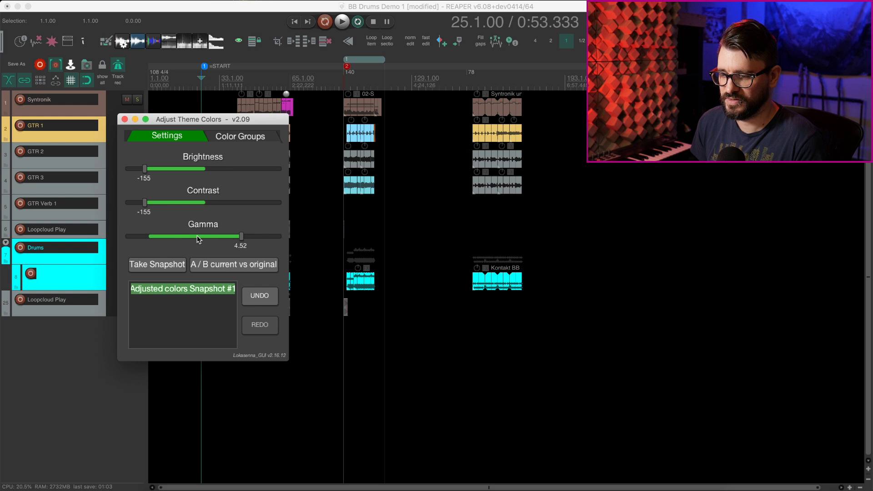
drag(201, 236, 133, 236)
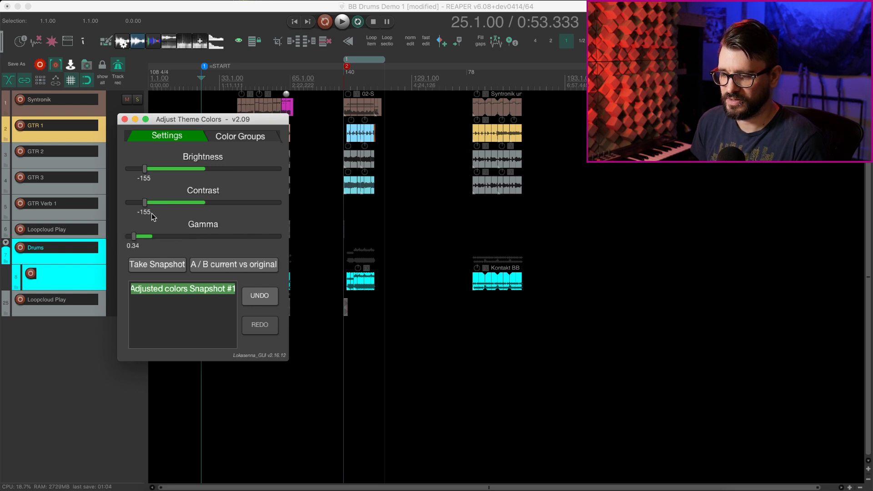
drag(156, 203, 245, 203)
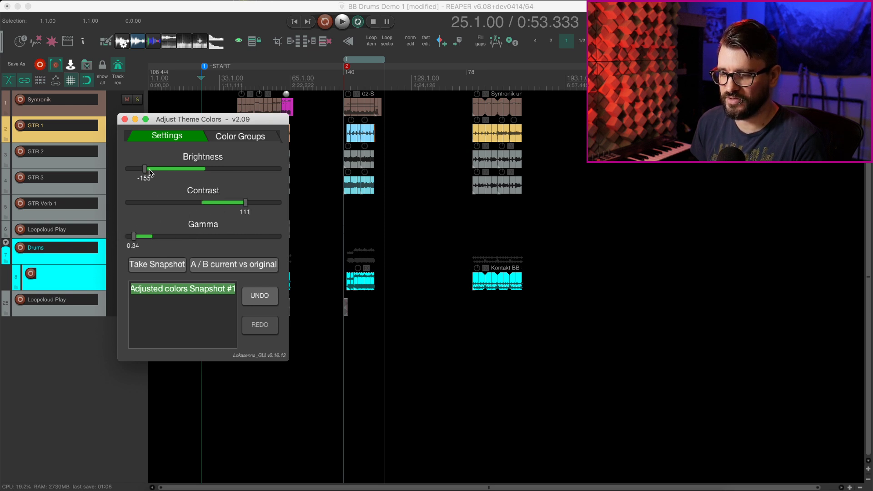
drag(145, 169, 246, 169)
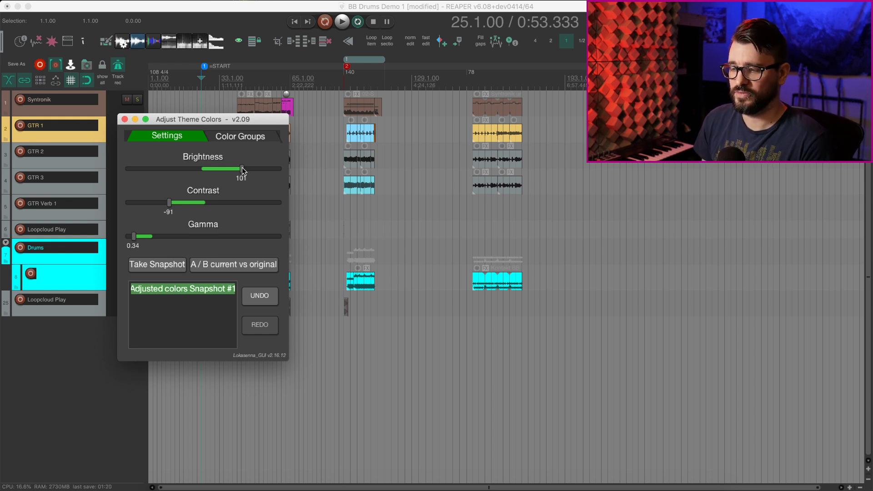
drag(241, 168, 231, 168)
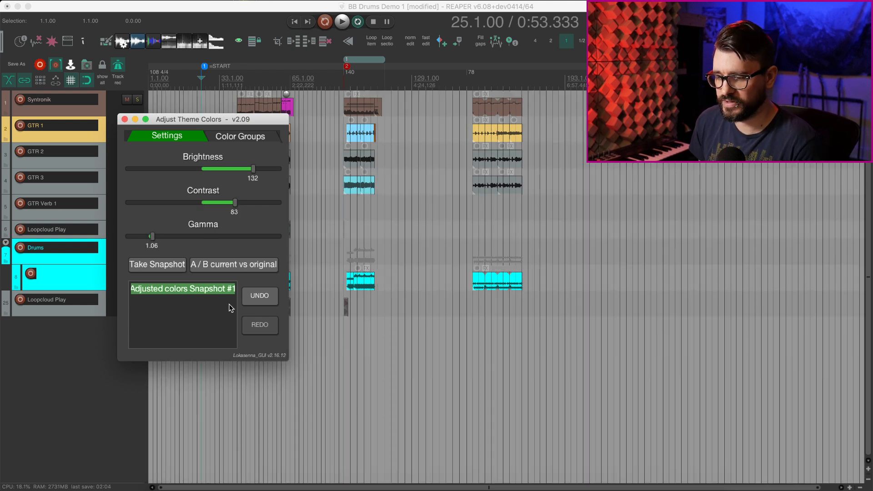
Save the adjustment as Snapshot #2 and A/B-compare it against the original colours.
click(161, 272)
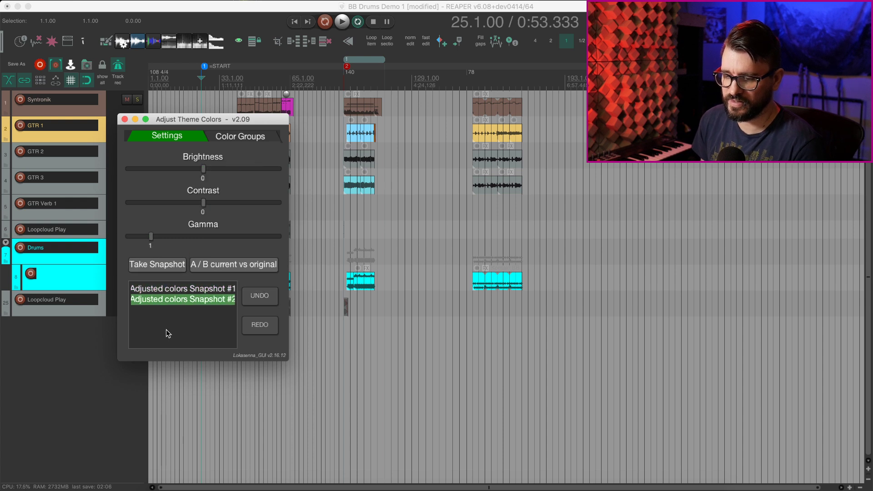
click(224, 268)
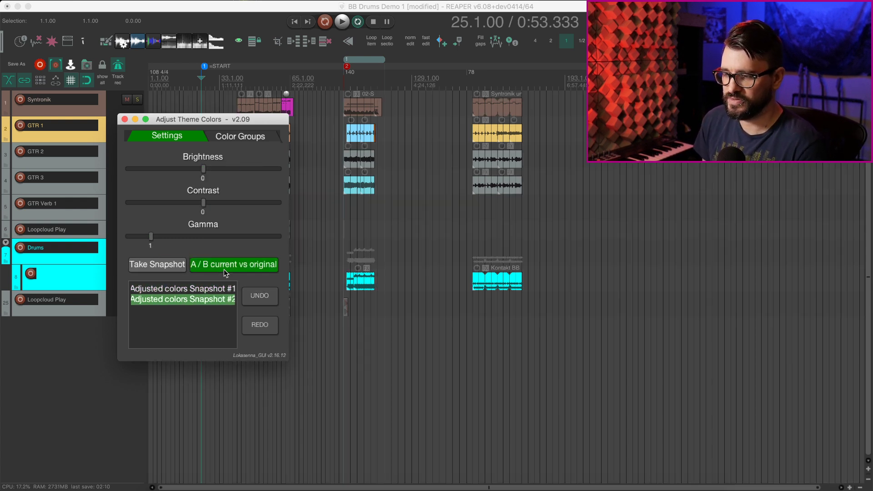
click(225, 267)
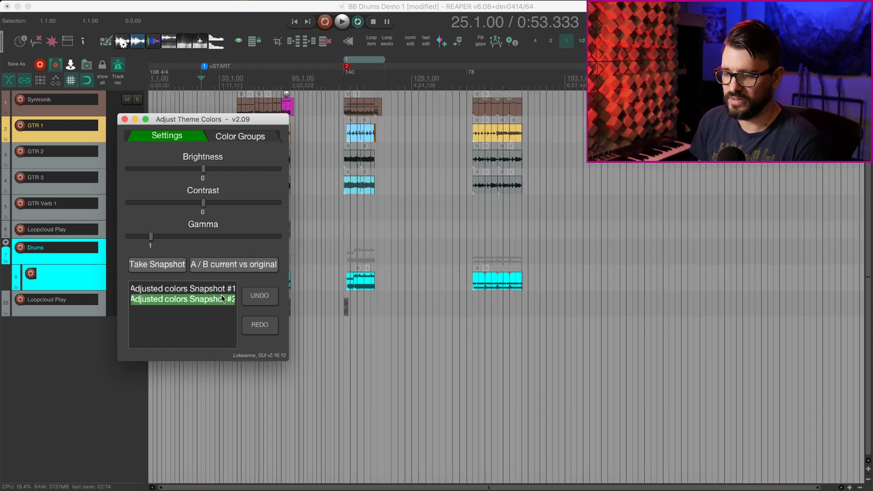
Swap the Arrange colour group for Timeline & Marker / Region Lanes.
click(242, 130)
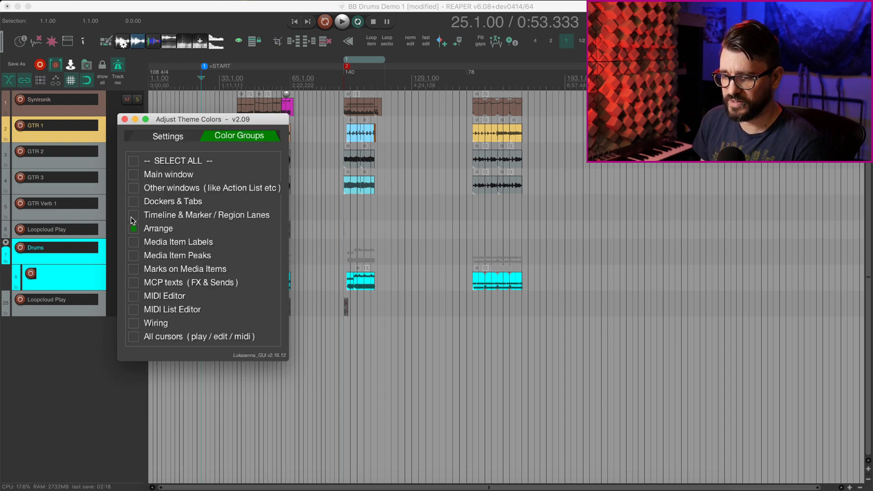
click(133, 229)
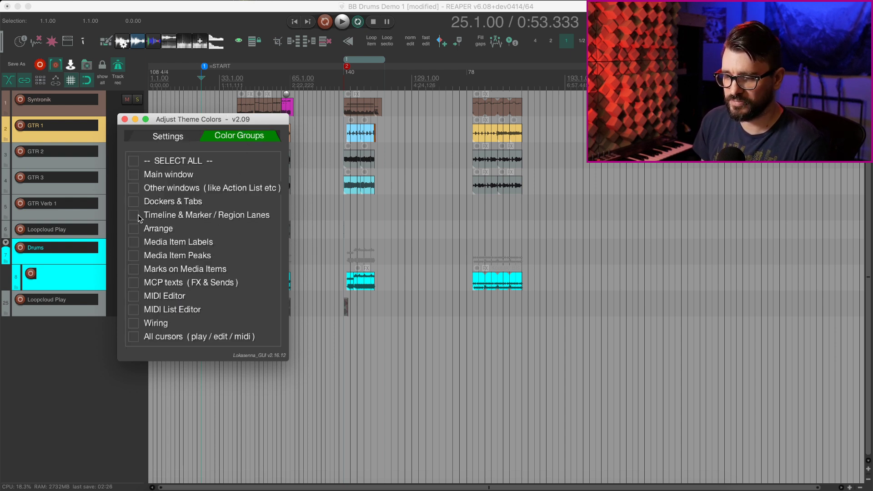
click(139, 215)
click(177, 141)
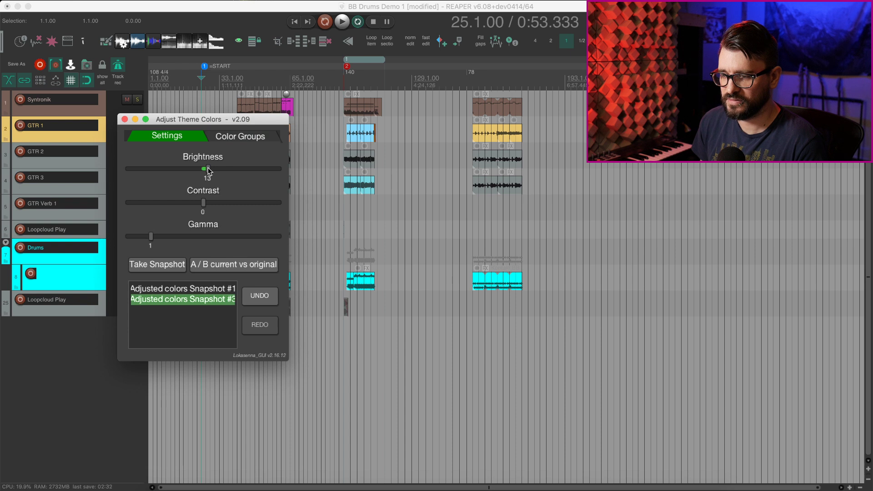
Set Brightness 19, Contrast 77 and Gamma about 1.7.
drag(208, 171, 211, 171)
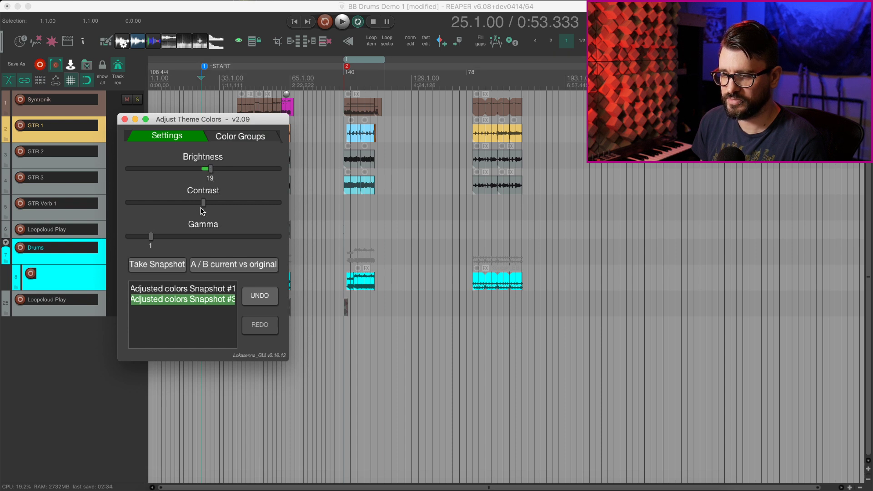
drag(201, 203, 213, 206)
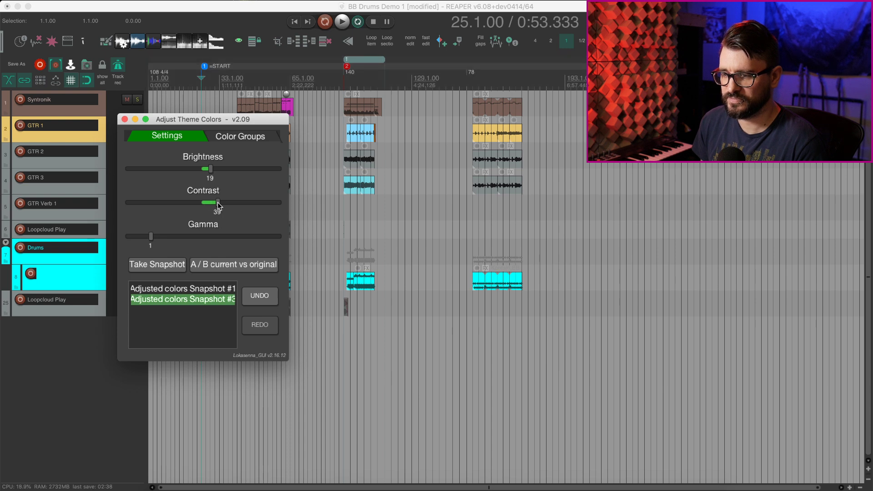
drag(217, 202, 223, 202)
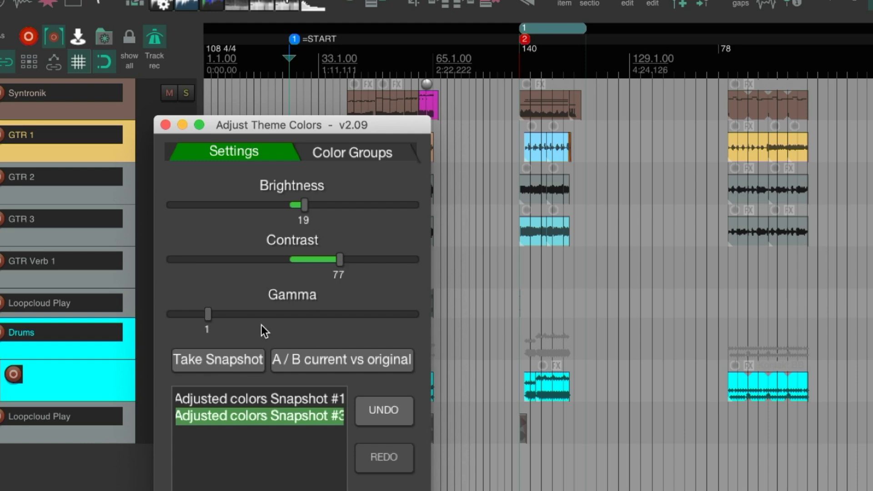
drag(190, 311, 236, 314)
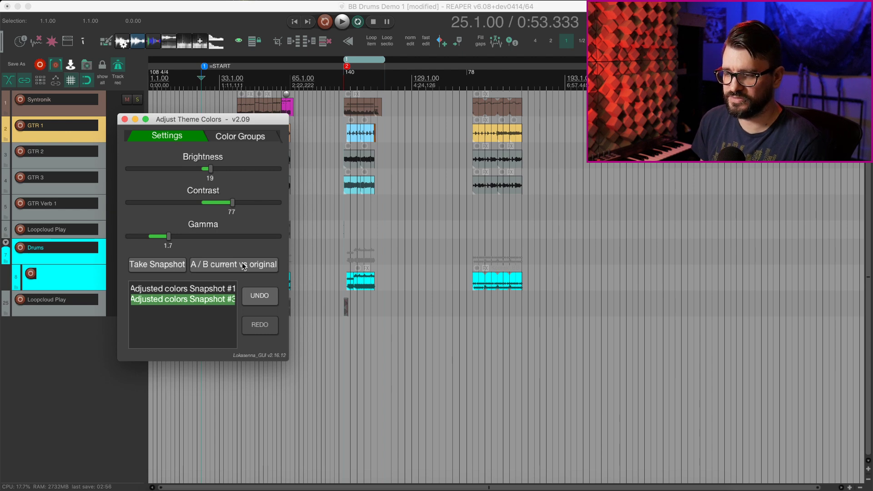
Toggle A/B twice between the original and adjusted theme colours, ending on adjusted.
click(243, 265)
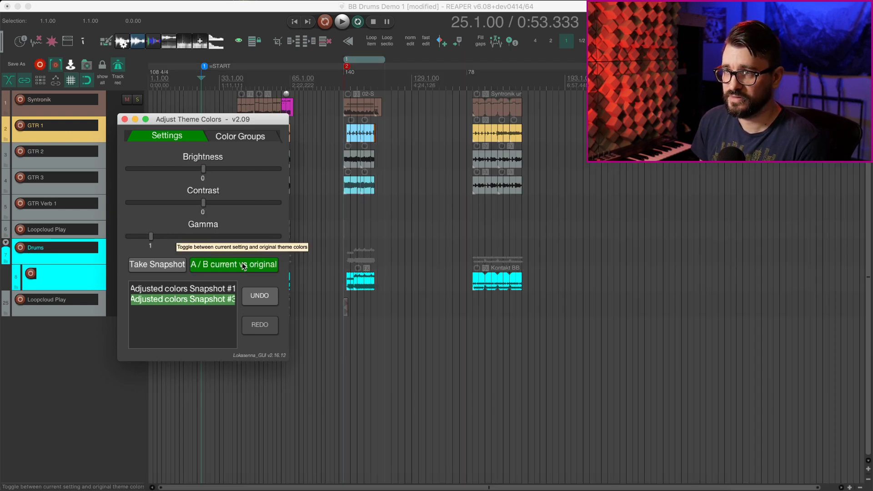
click(244, 265)
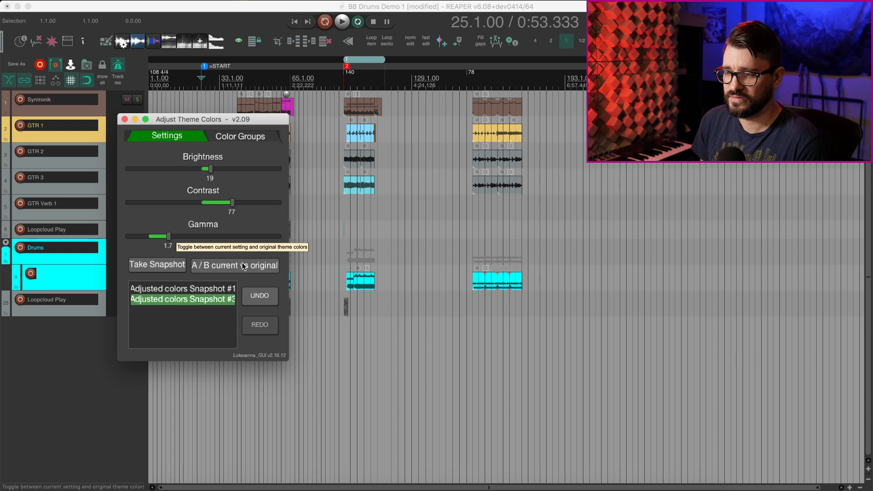
click(243, 265)
click(243, 265)
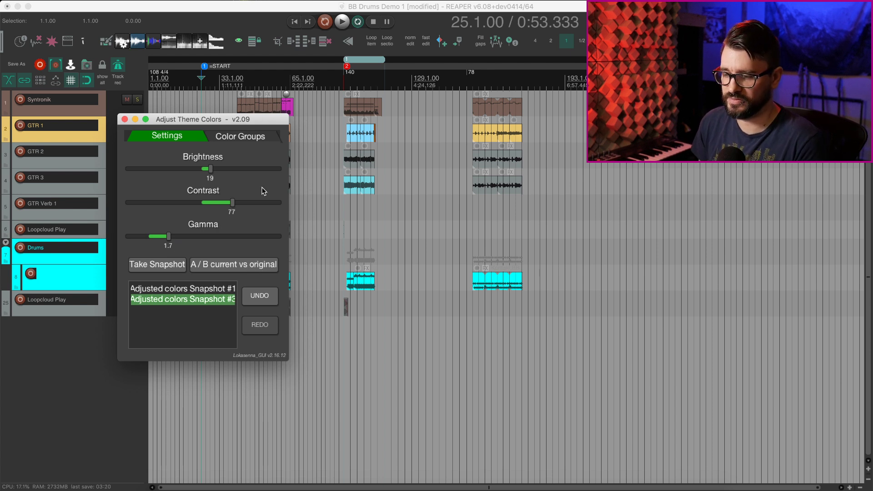
Move the Adjust Theme Colors window down and right to reveal the track items.
drag(171, 120, 214, 181)
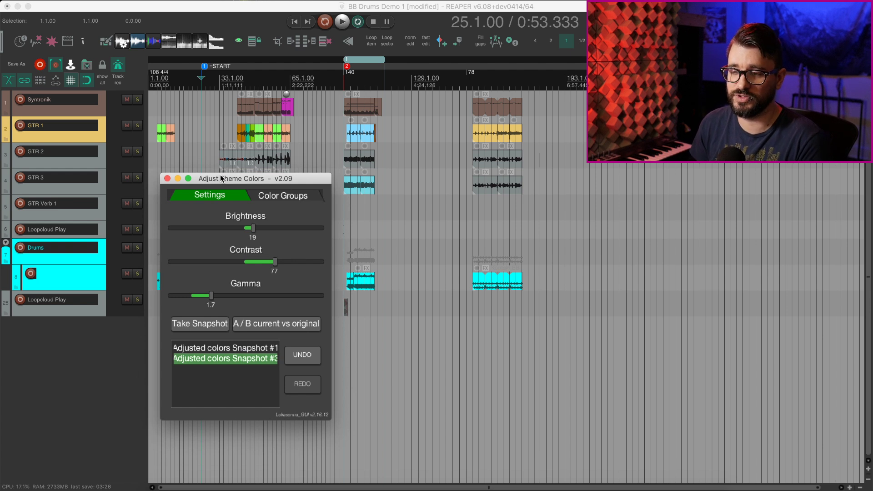
Close the adjuster and overwrite Default_6.0-custom.ReaperTheme in ColorThemes with the adjusted colours.
click(168, 180)
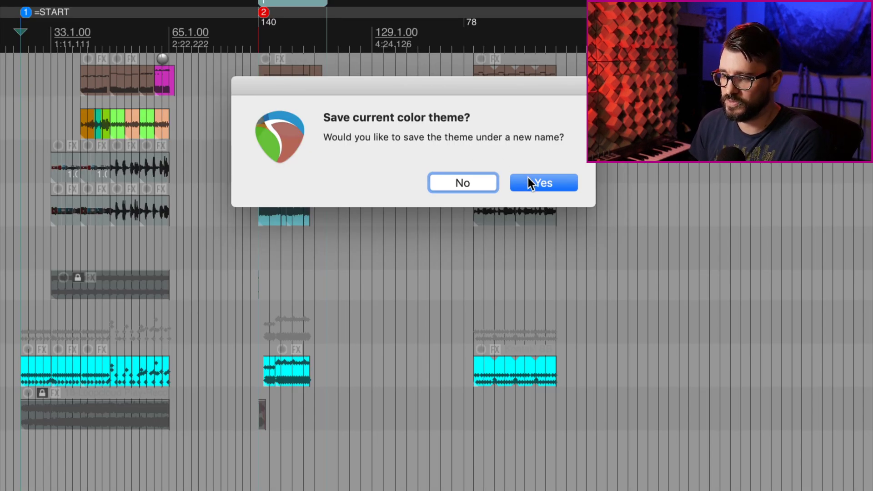
key(Return)
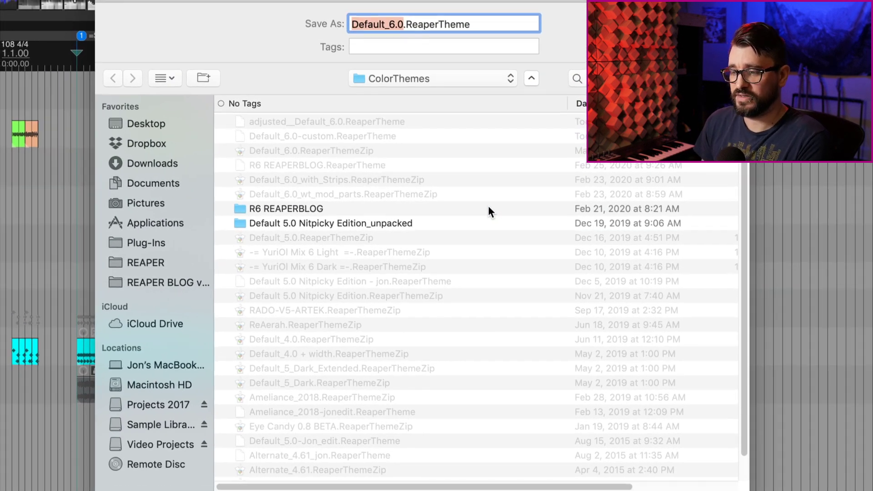
click(354, 137)
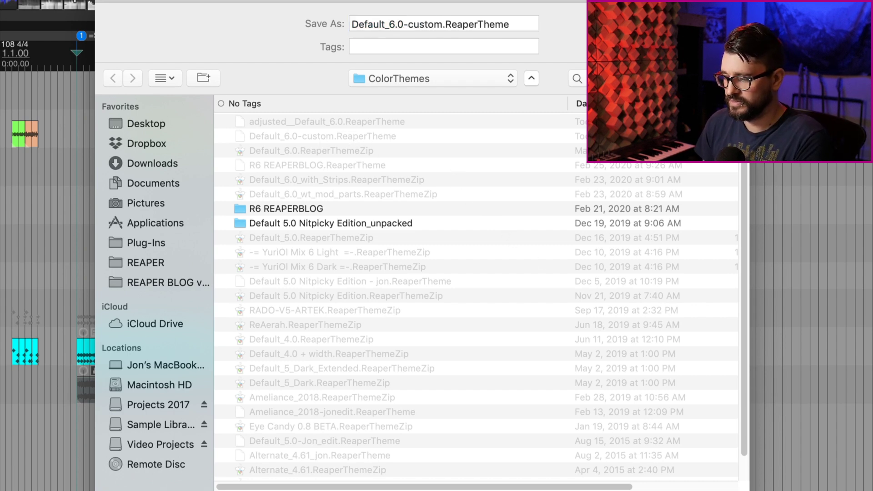
key(Return)
click(535, 98)
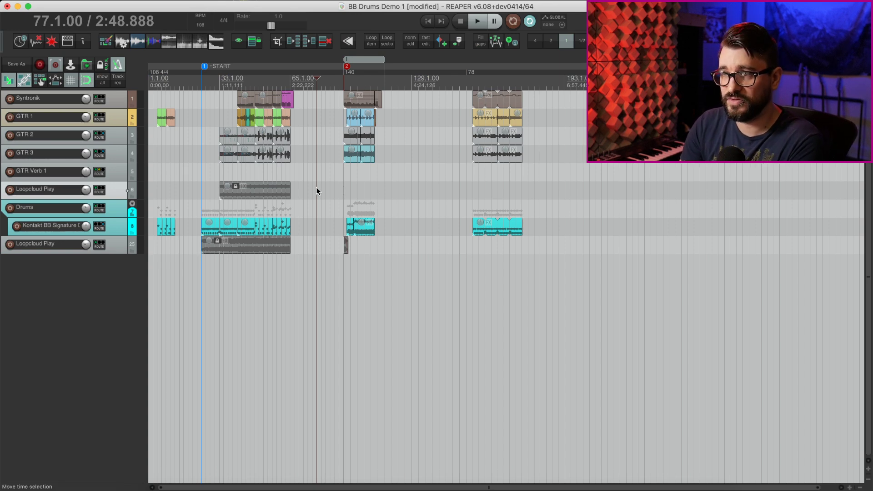
Relaunch Adjust Theme Colors from the Actions list and review its colour groups.
key(shift+slash)
key(Return)
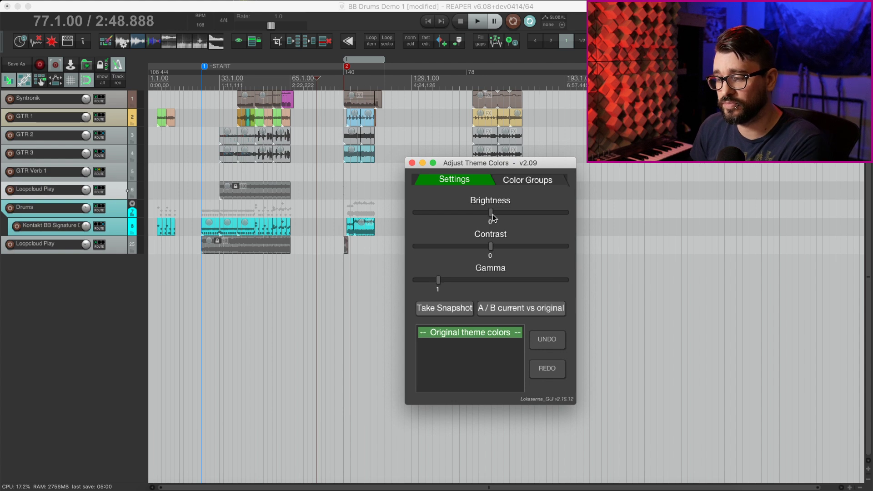
click(528, 179)
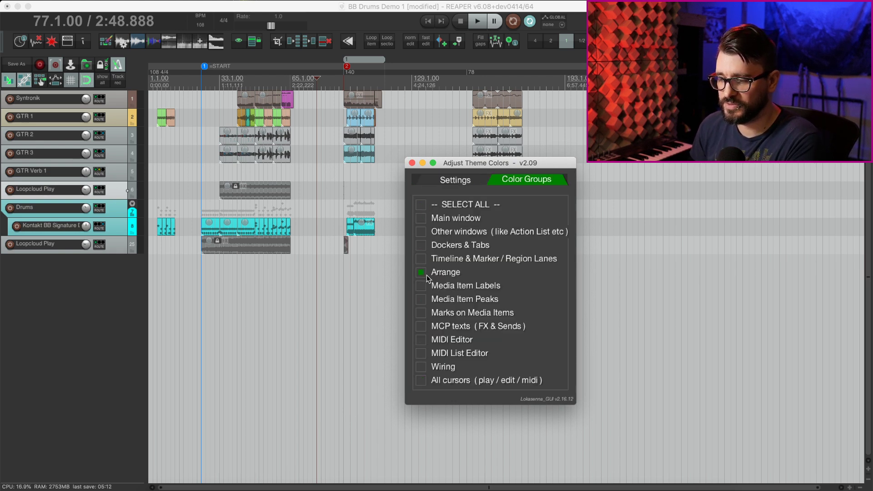
Set Contrast to 49 and Brightness to -73.
click(453, 181)
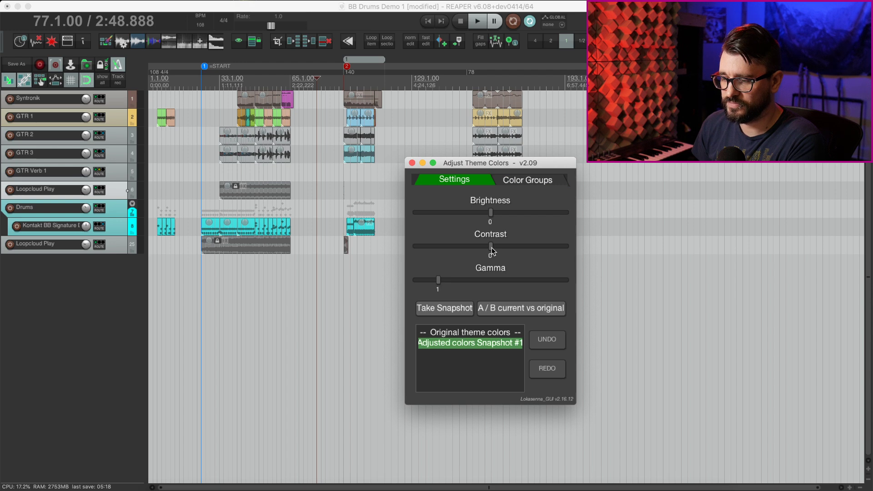
drag(491, 246, 507, 246)
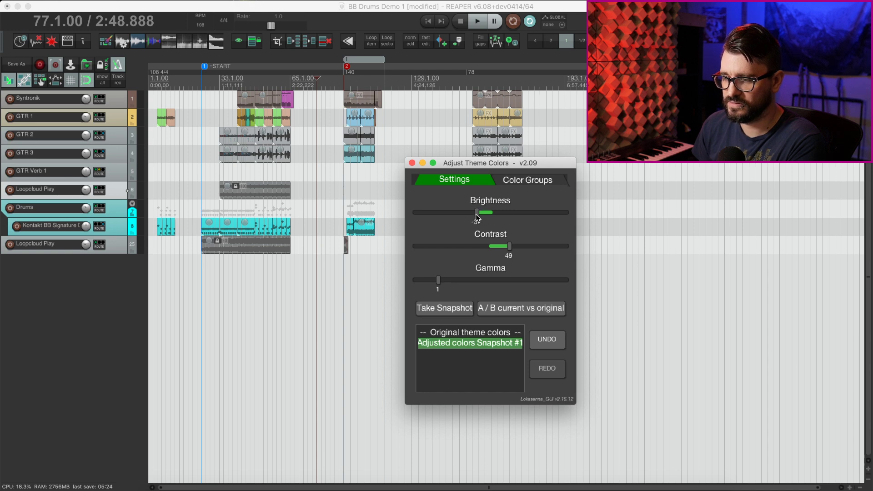
drag(476, 219, 466, 217)
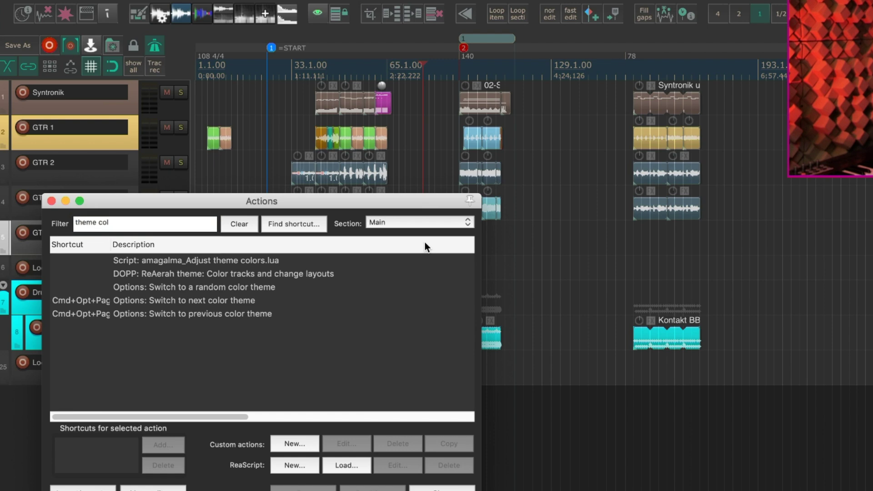
Relaunch Adjust Theme Colors from the 'theme col' action search and reposition its window.
key(Down)
key(Return)
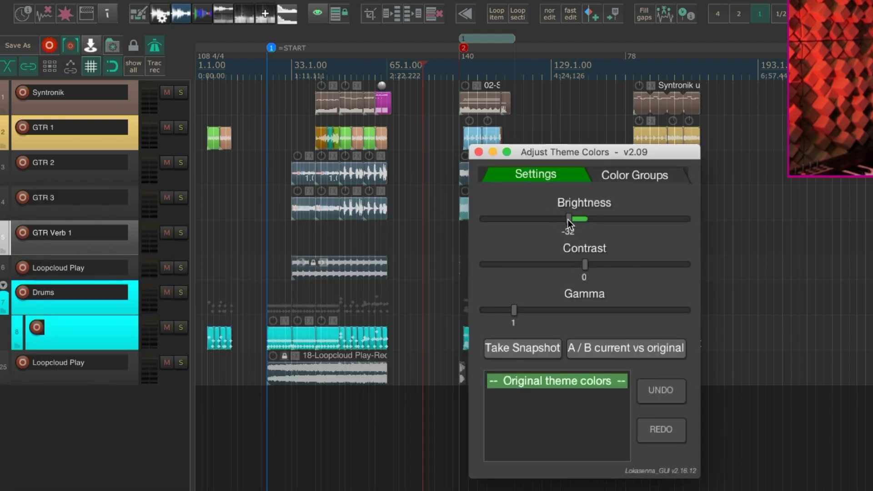
drag(567, 219, 566, 221)
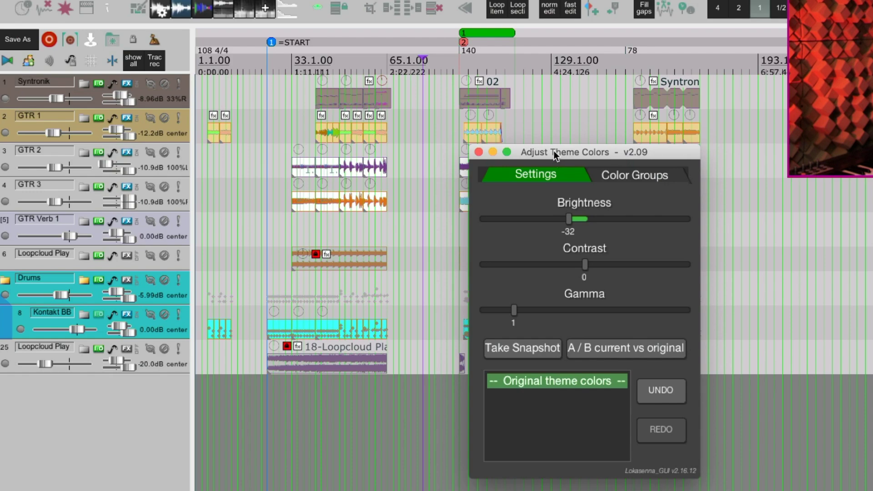
drag(555, 152, 561, 160)
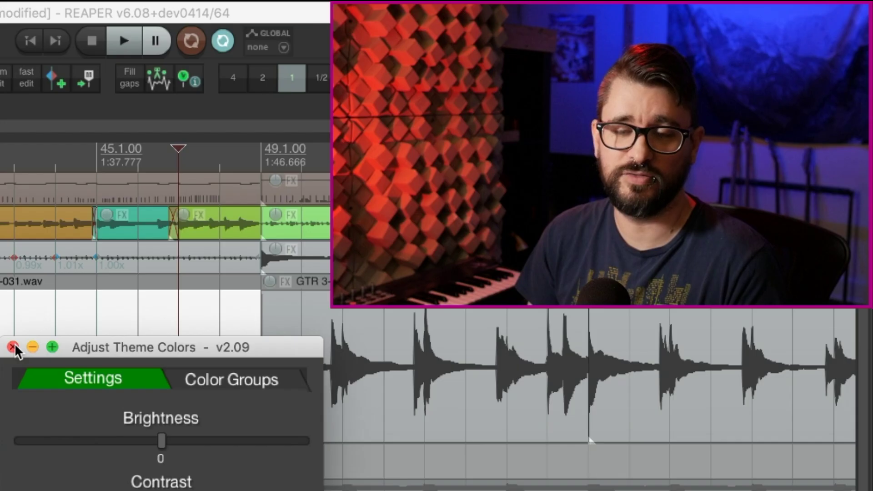